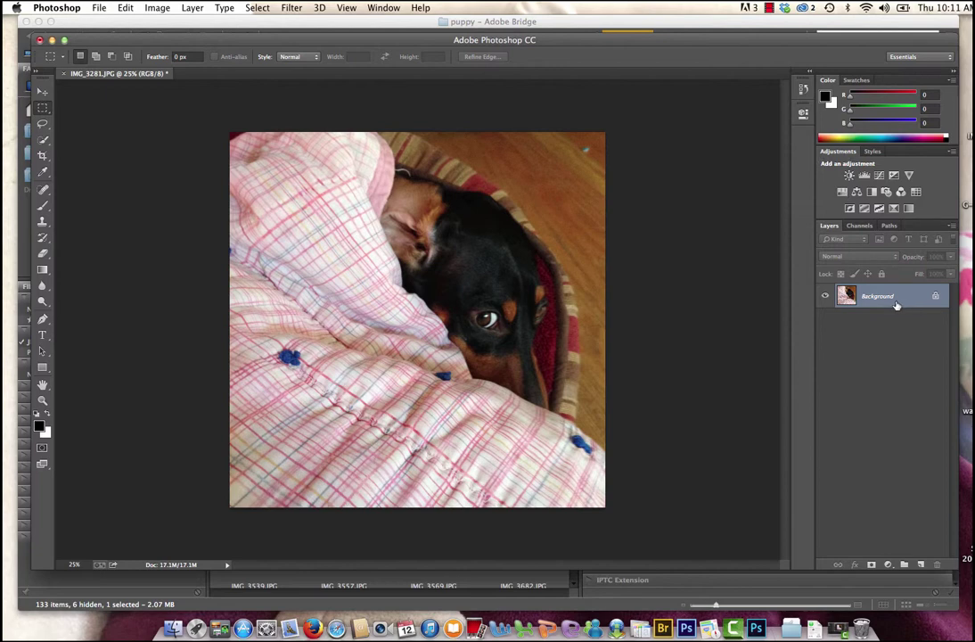
Duplicate the Background layer, and enlarge the application window to fill the screen.
{"action": "left_click_drag", "start_coordinate": [894, 302], "coordinate": [922, 564]}
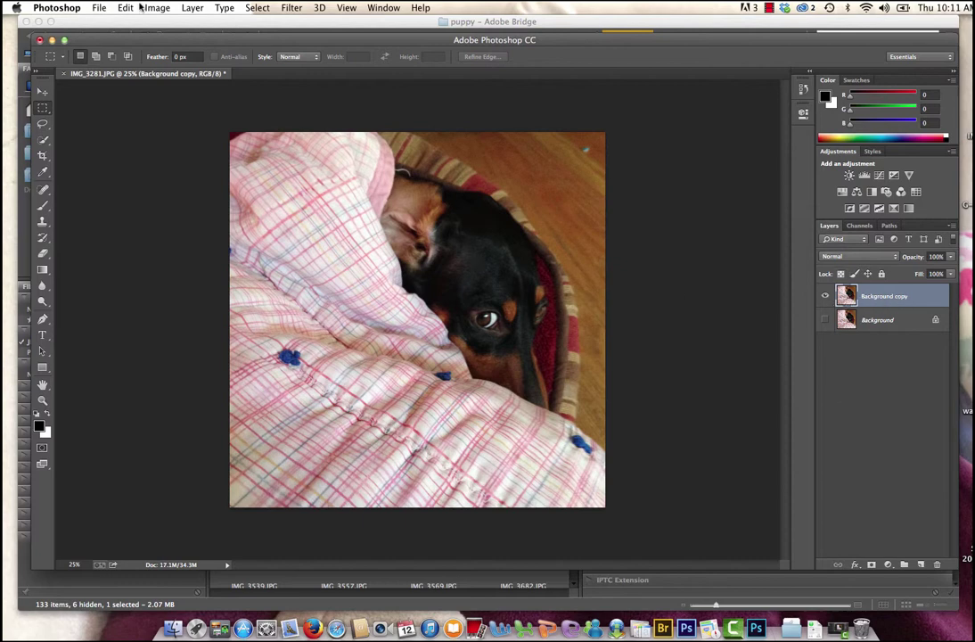
{"action": "left_click", "coordinate": [63, 40]}
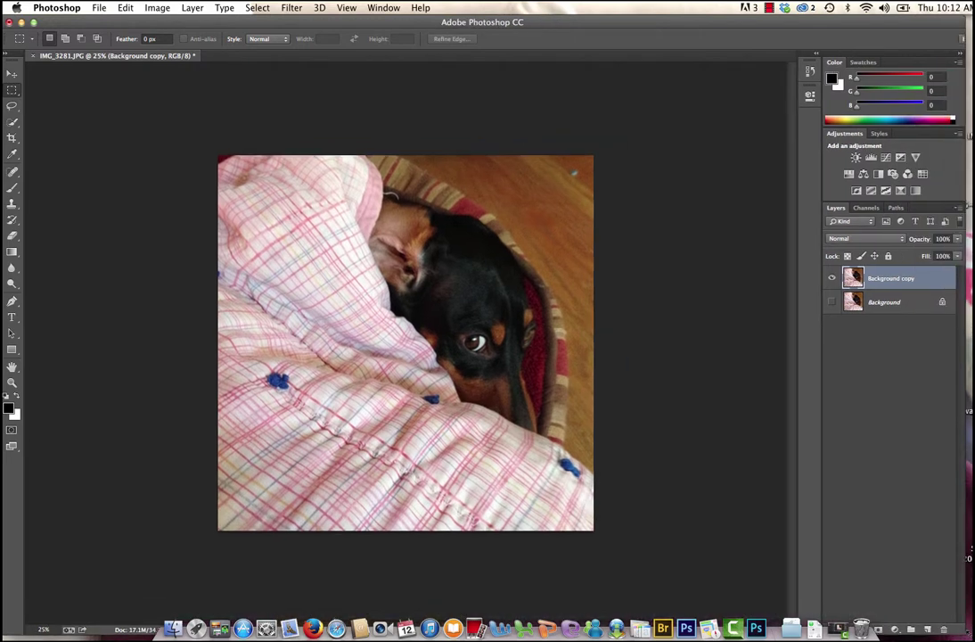
Apply the Auto Tone correction to the Background copy layer.
{"action": "left_click", "coordinate": [155, 8]}
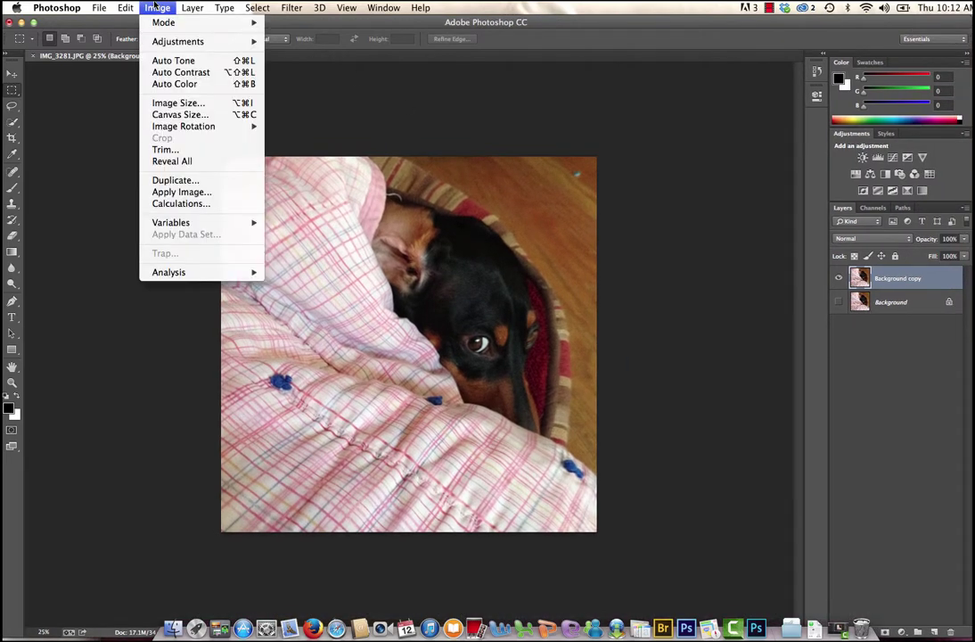
{"action": "left_click", "coordinate": [166, 60]}
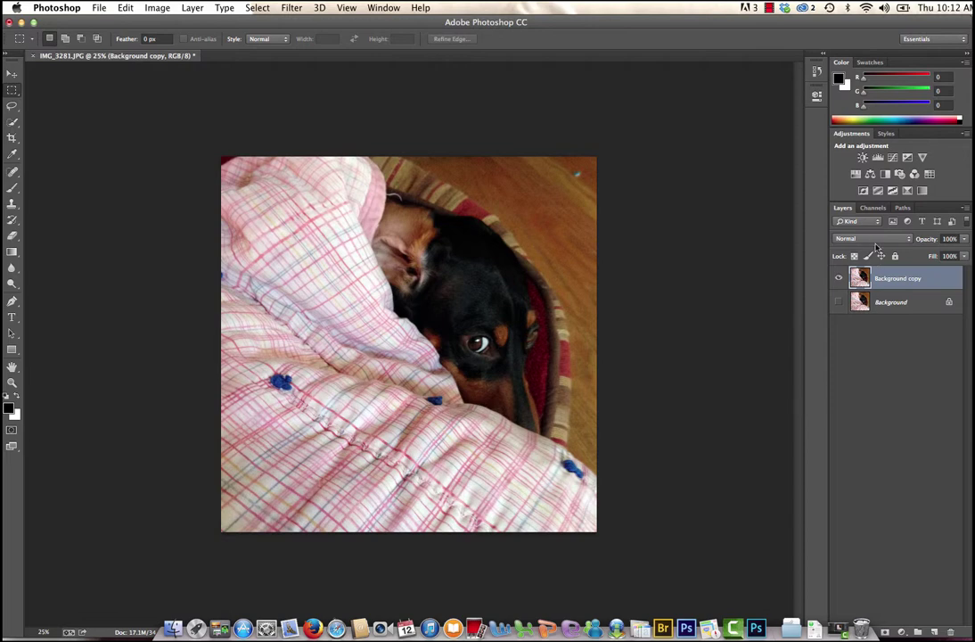
Dock the History panel alongside Color and Swatches, and revert the image to the Duplicate Layer state.
{"action": "left_click", "coordinate": [814, 73]}
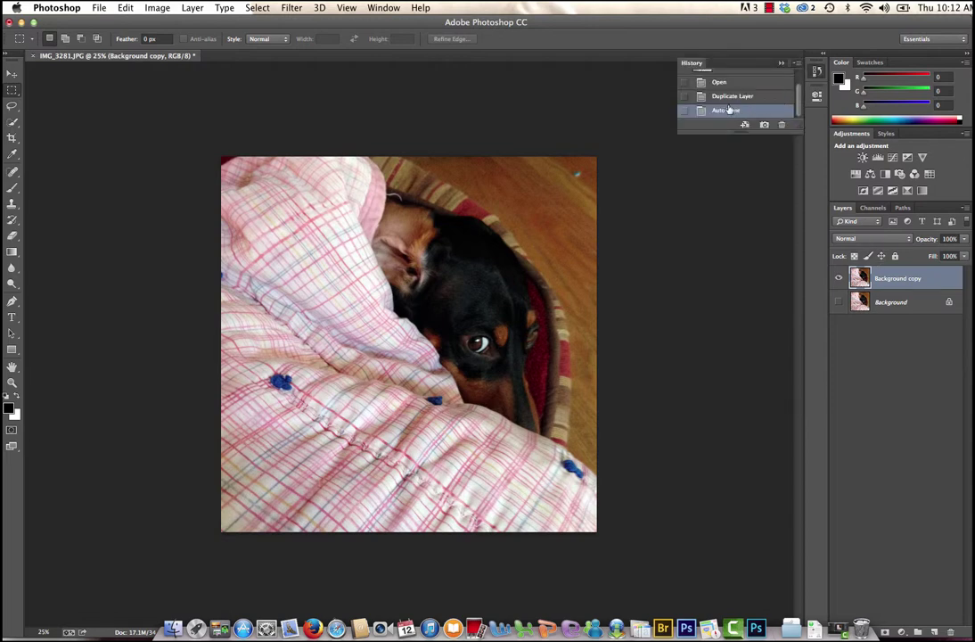
{"action": "left_click_drag", "start_coordinate": [721, 66], "coordinate": [859, 89]}
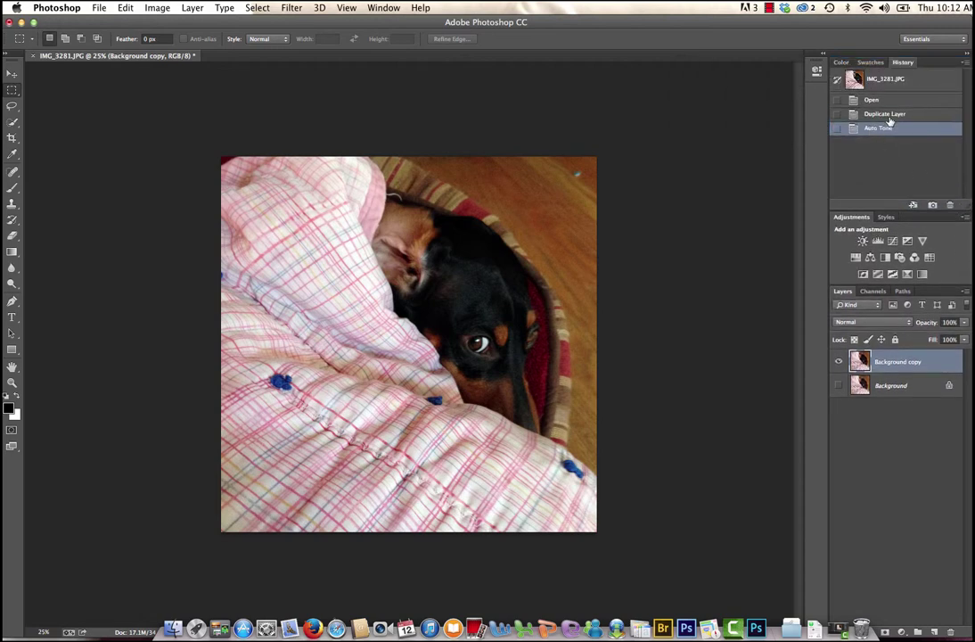
{"action": "left_click", "coordinate": [894, 116]}
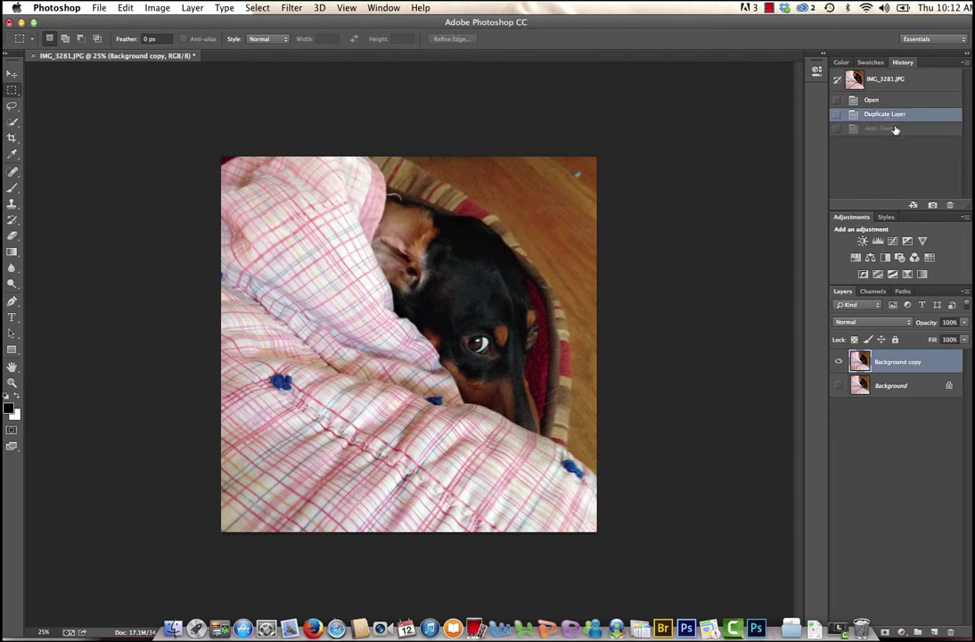
Try Auto Contrast on the Background copy layer, compare it with the previous state, and delete it from the history.
{"action": "left_click", "coordinate": [146, 7]}
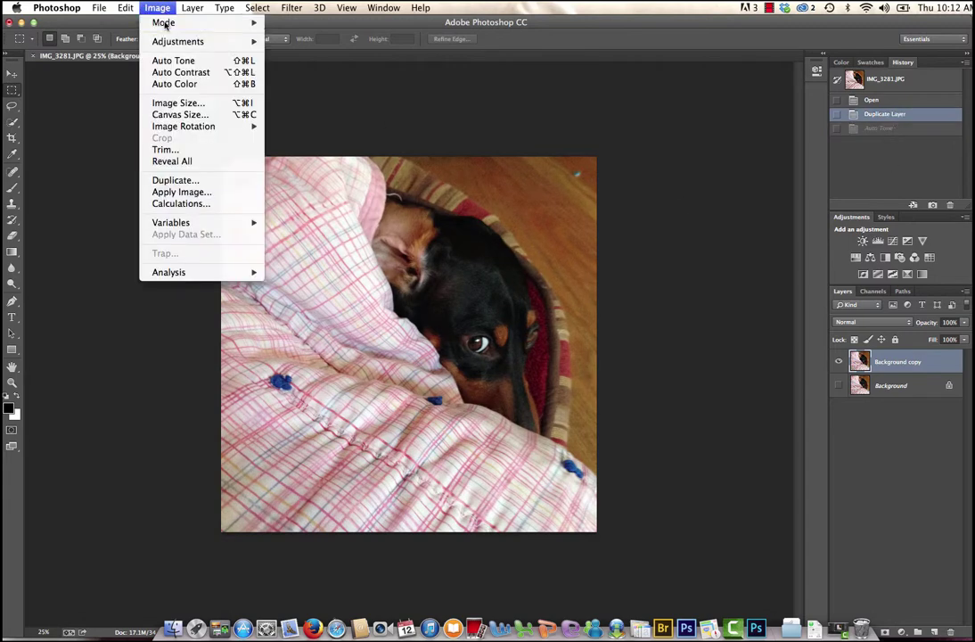
{"action": "left_click", "coordinate": [175, 74]}
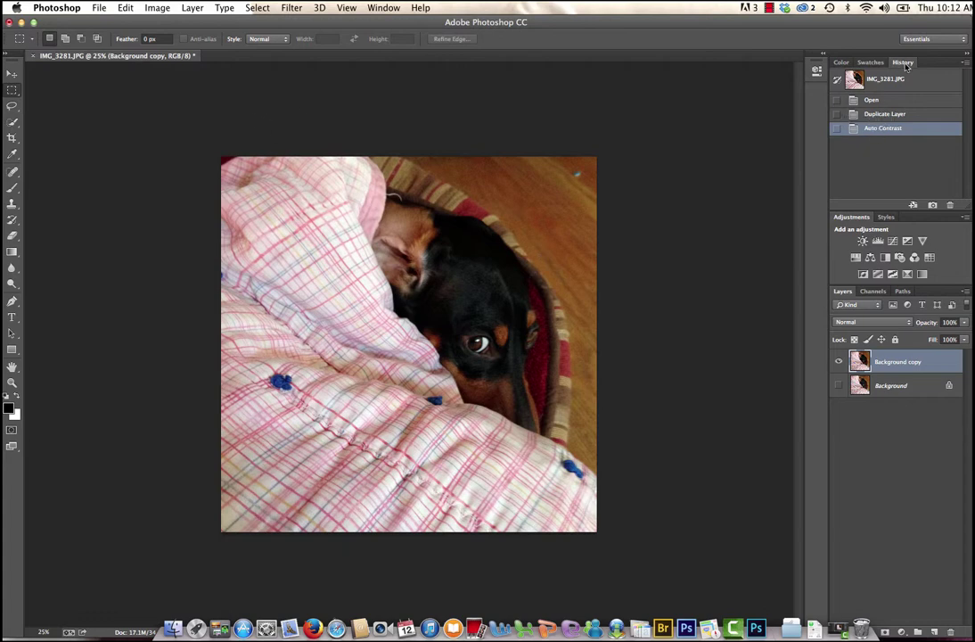
{"action": "left_click", "coordinate": [880, 113]}
{"action": "left_click", "coordinate": [883, 130]}
{"action": "left_click_drag", "start_coordinate": [896, 127], "coordinate": [950, 205]}
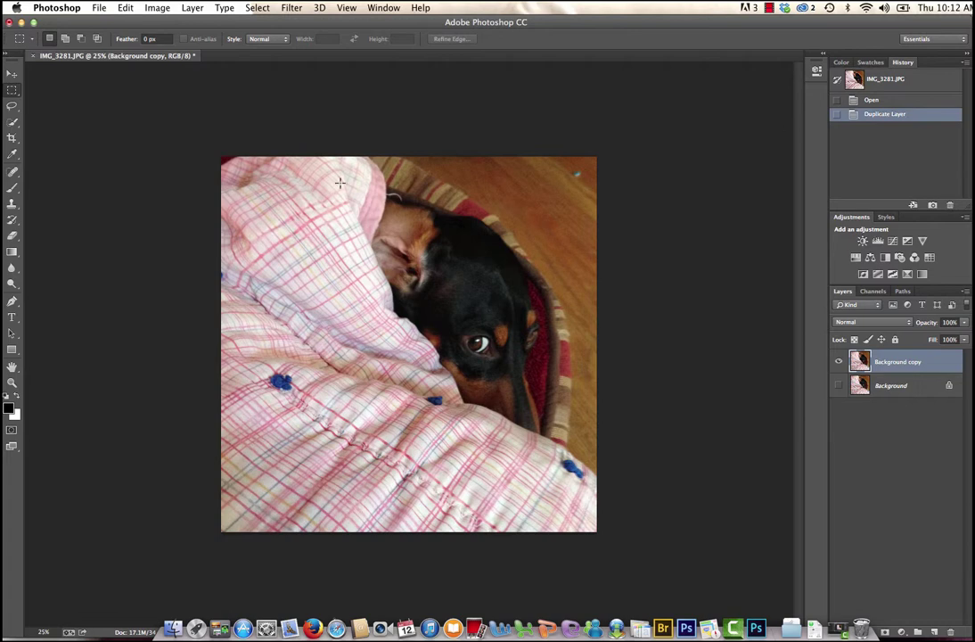
{"action": "left_click", "coordinate": [162, 8]}
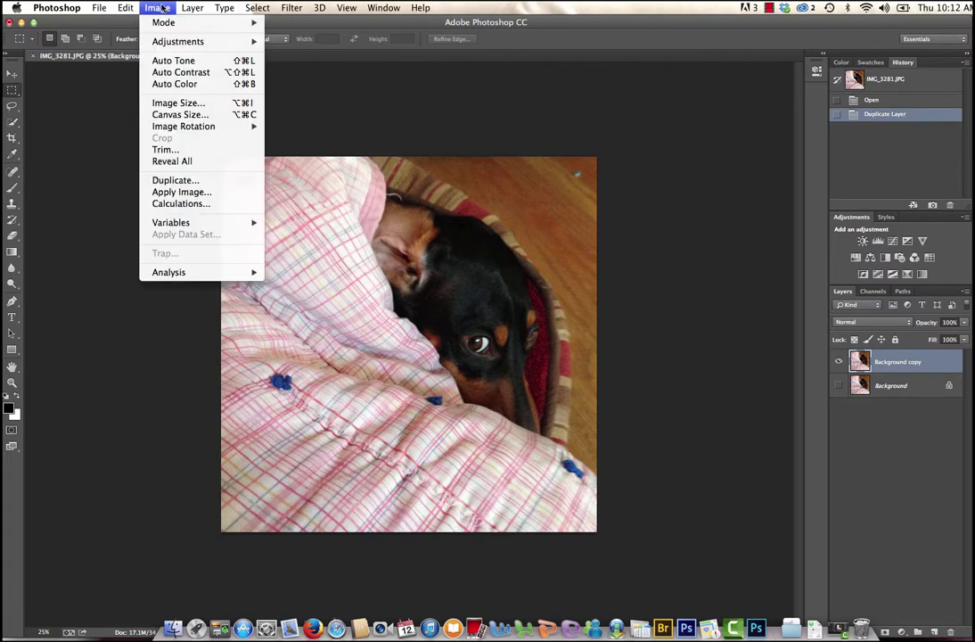
{"action": "mouse_move", "coordinate": [164, 46]}
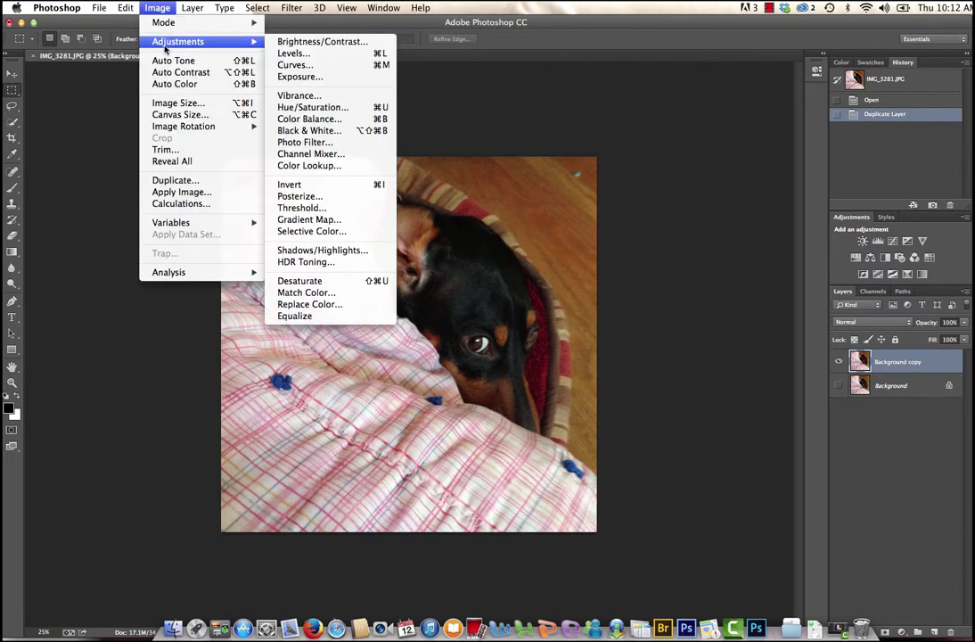
{"action": "key", "text": "Escape"}
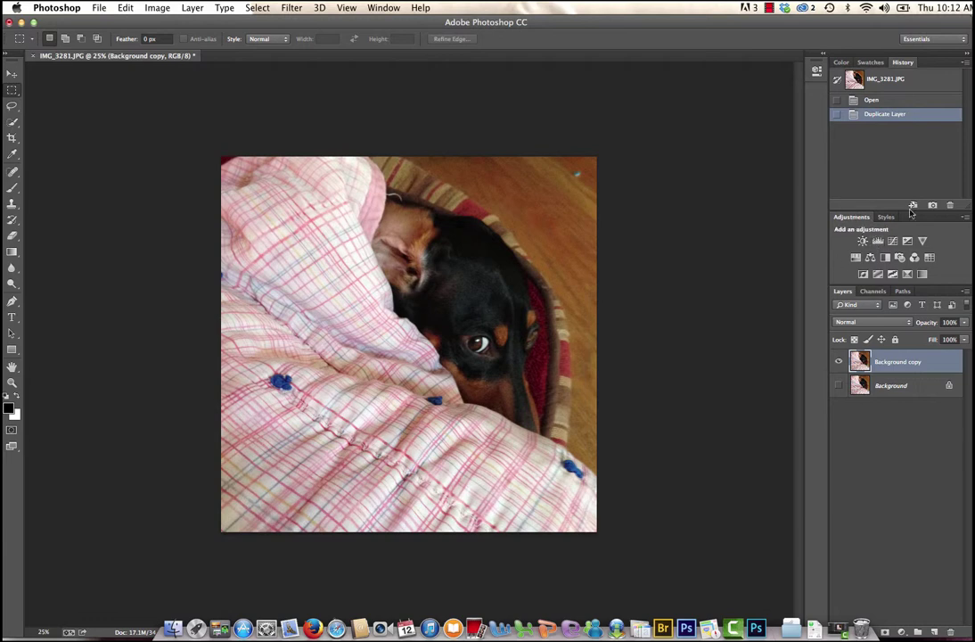
{"action": "left_click", "coordinate": [383, 8]}
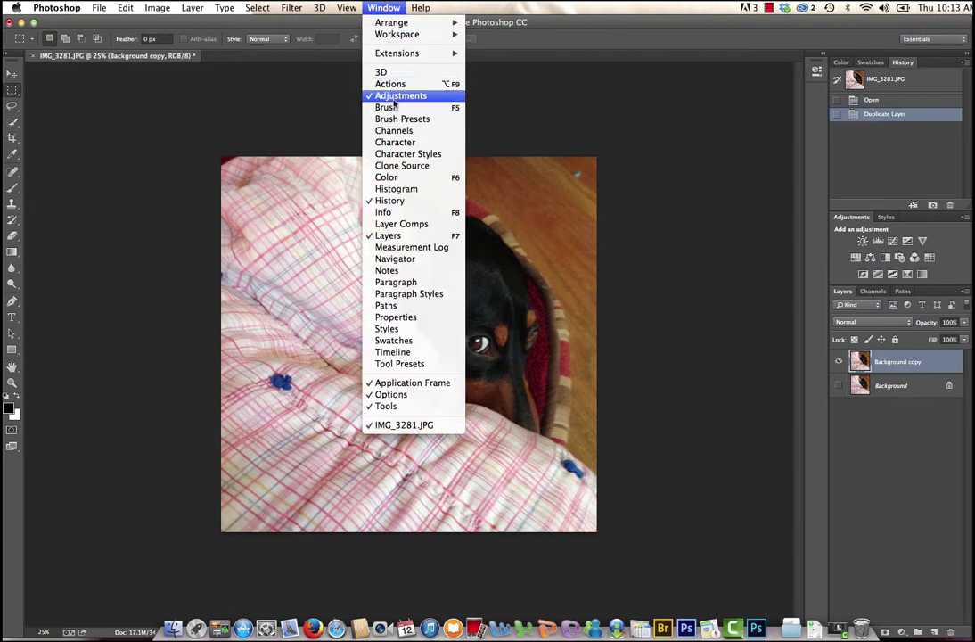
{"action": "left_click", "coordinate": [624, 129]}
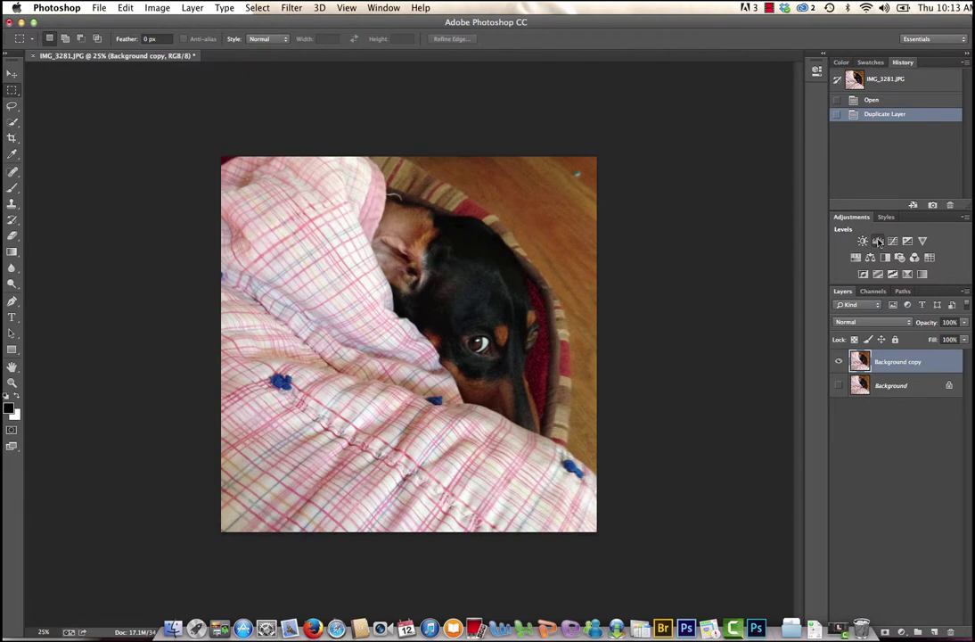
Try a Levels adjustment layer above Background copy and revert to the Duplicate Layer state.
{"action": "left_click", "coordinate": [877, 241]}
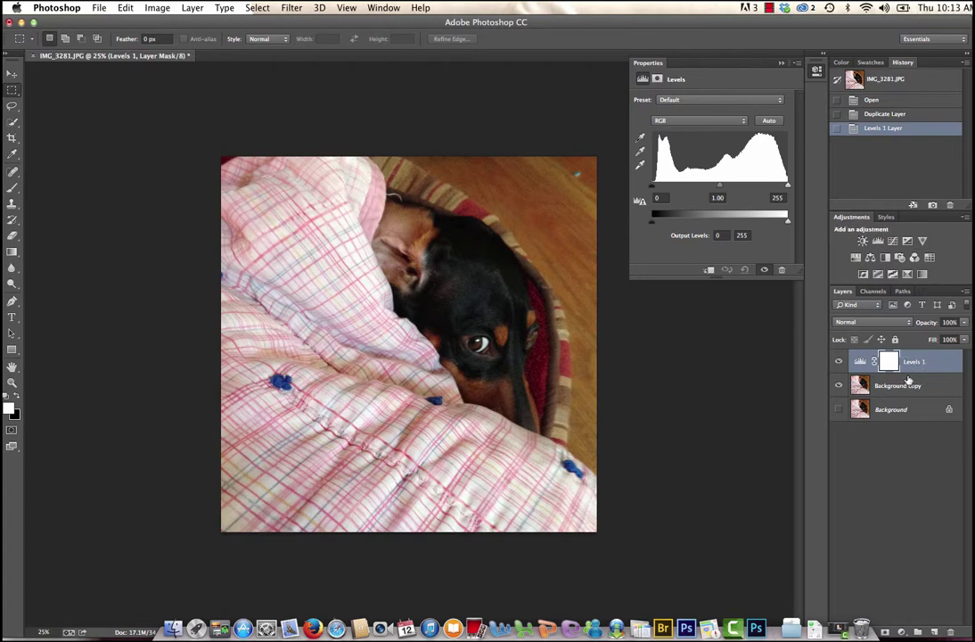
{"action": "left_click", "coordinate": [887, 116]}
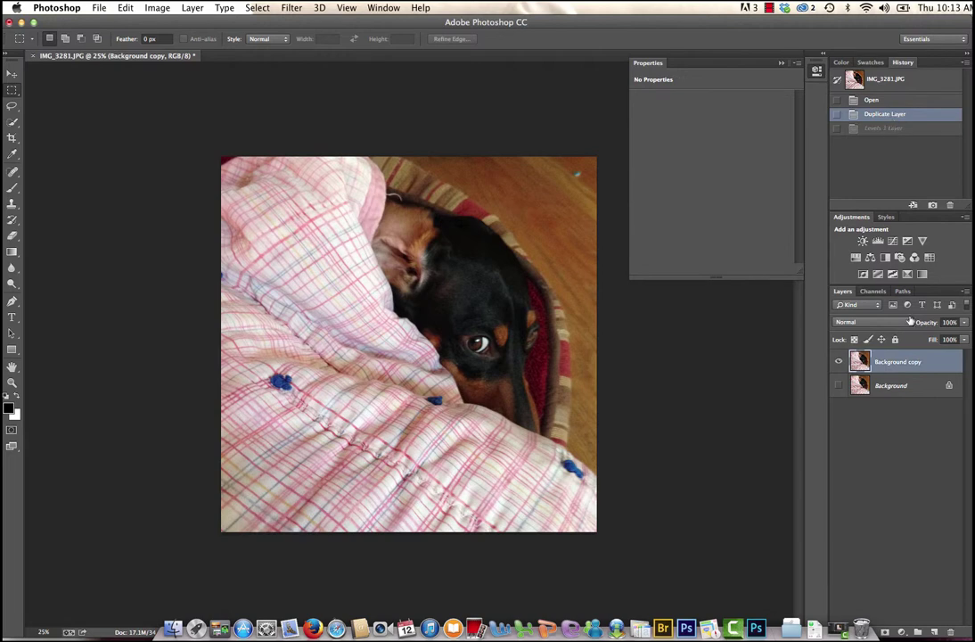
Try a Levels adjustment layer directly above the original Background with midtones at 0.77, and delete that layer.
{"action": "left_click", "coordinate": [890, 387]}
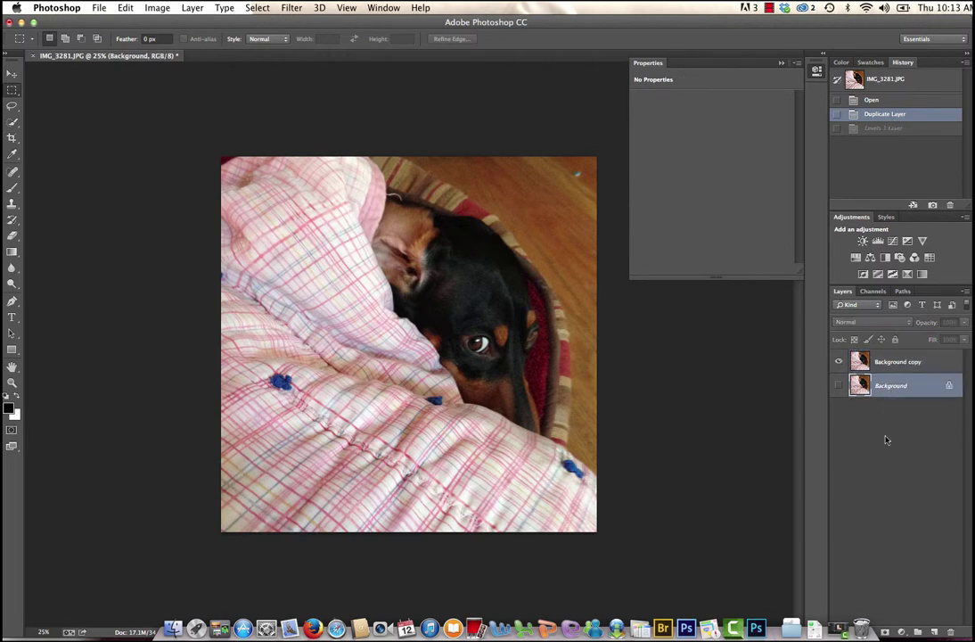
{"action": "left_click", "coordinate": [877, 242]}
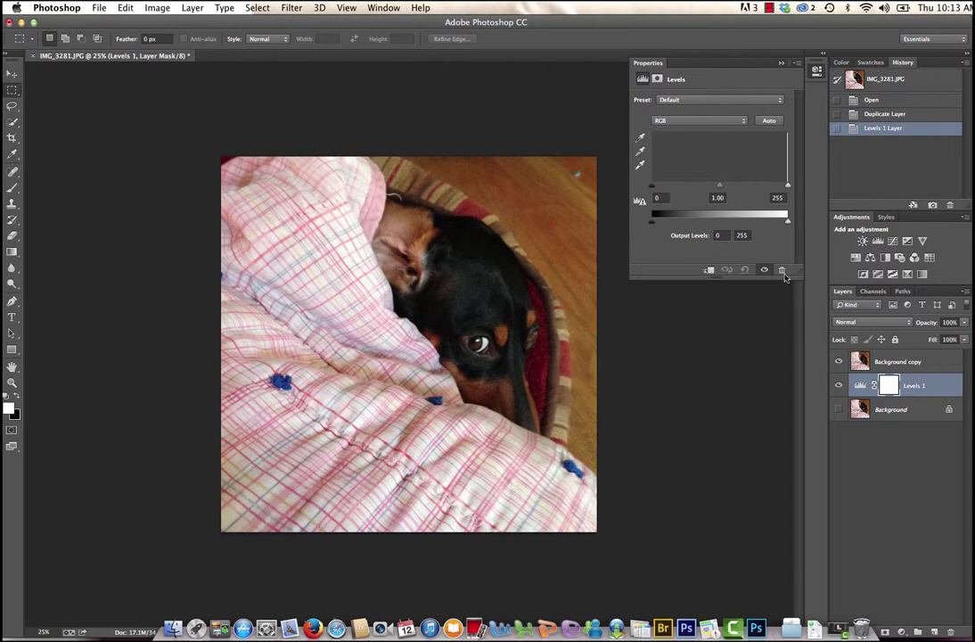
{"action": "left_click_drag", "start_coordinate": [718, 186], "coordinate": [659, 188]}
{"action": "left_click_drag", "start_coordinate": [752, 188], "coordinate": [731, 187]}
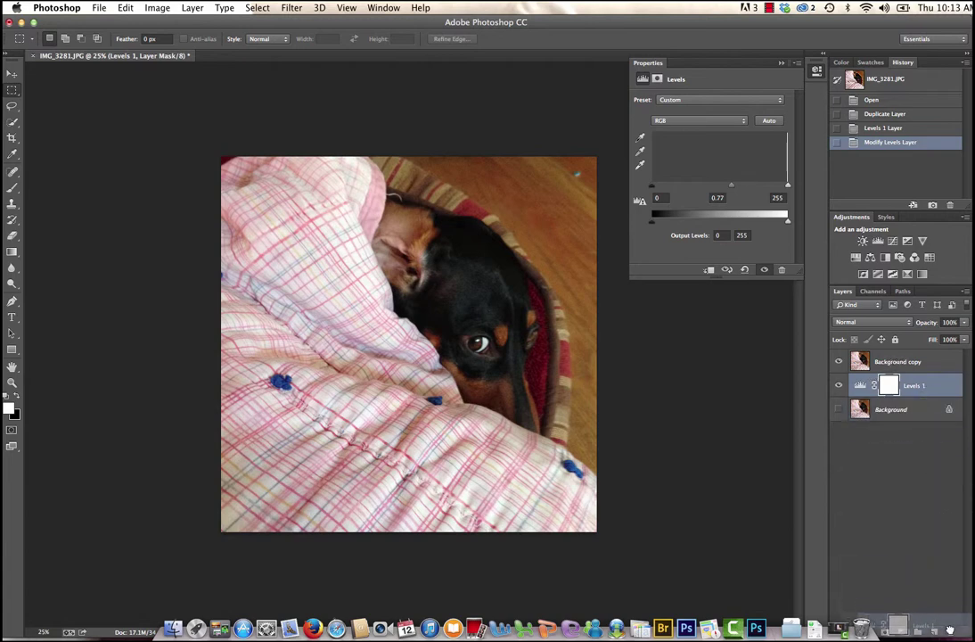
{"action": "key", "text": "BackSpace"}
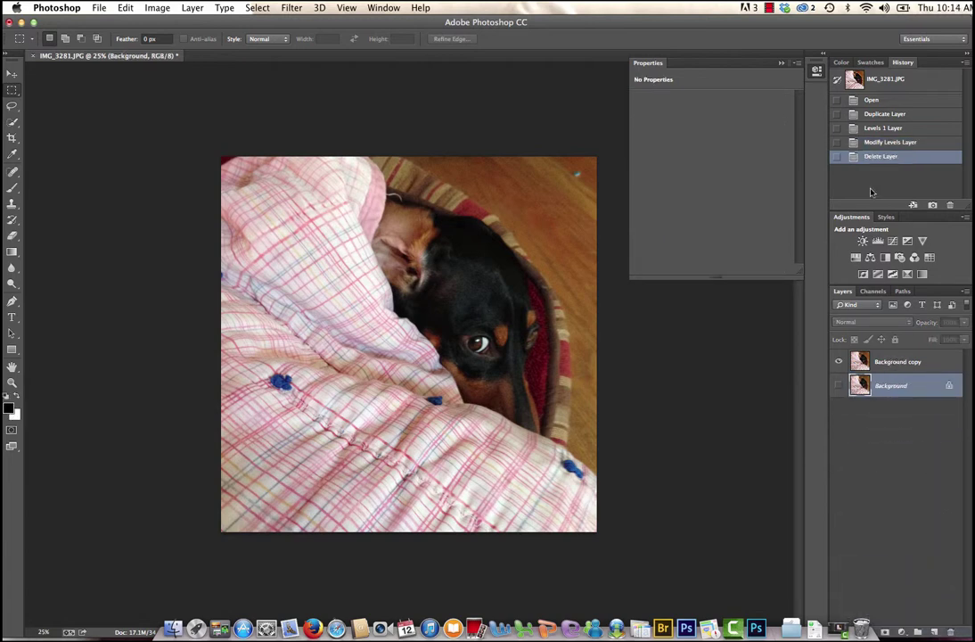
Add a Levels adjustment layer above Background copy, and move the Camtasia window out of the way.
{"action": "left_click", "coordinate": [891, 362]}
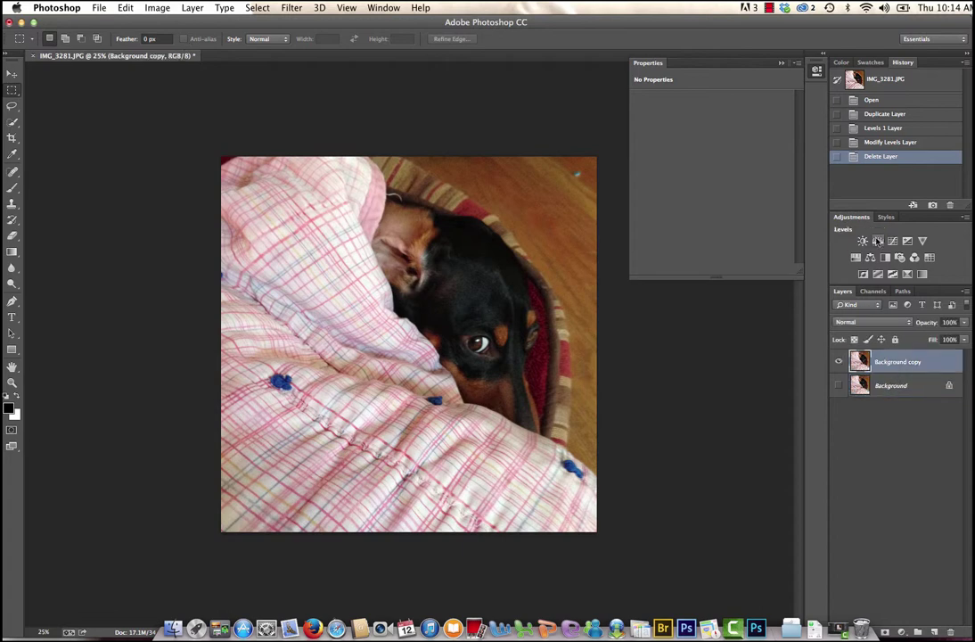
{"action": "left_click", "coordinate": [878, 241]}
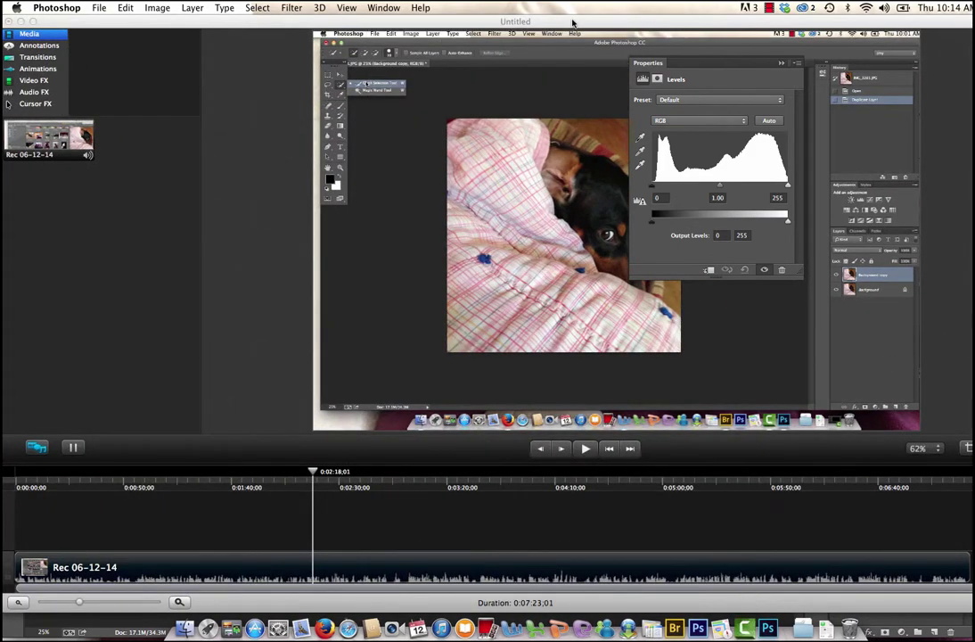
{"action": "left_click_drag", "start_coordinate": [573, 22], "coordinate": [629, 631]}
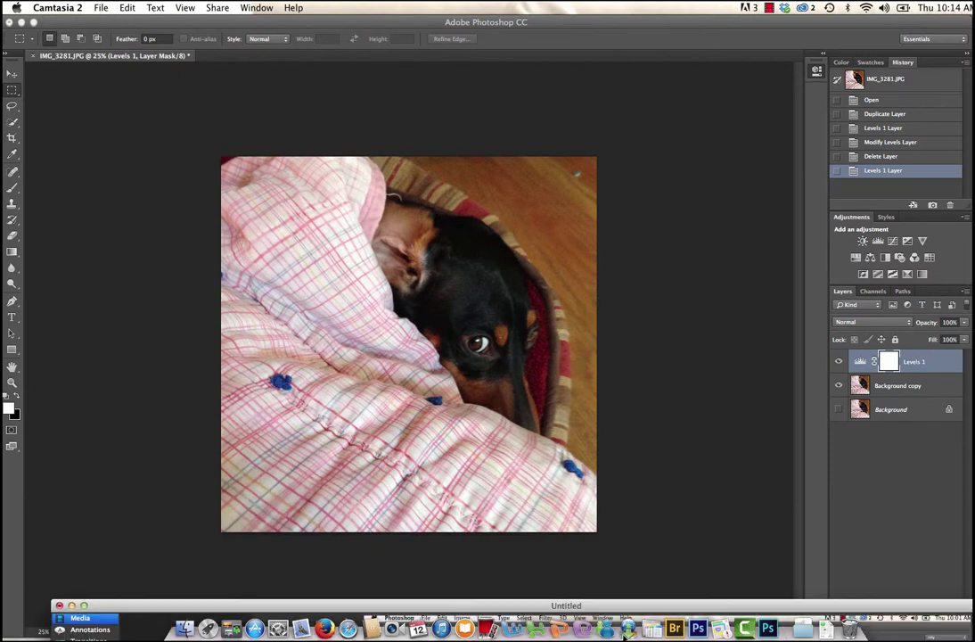
{"action": "left_click", "coordinate": [859, 360]}
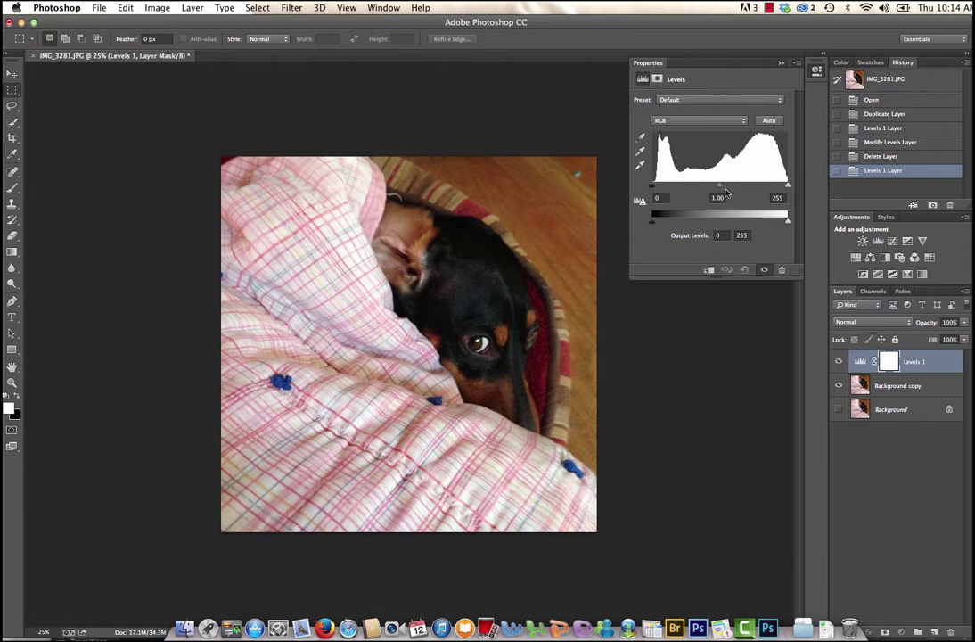
Set the Levels black input to 3 and midtones to 1.19, trying a lower white input before restoring it to 255.
{"action": "left_click_drag", "start_coordinate": [656, 164], "coordinate": [798, 168]}
{"action": "left_click_drag", "start_coordinate": [654, 187], "coordinate": [654, 187]}
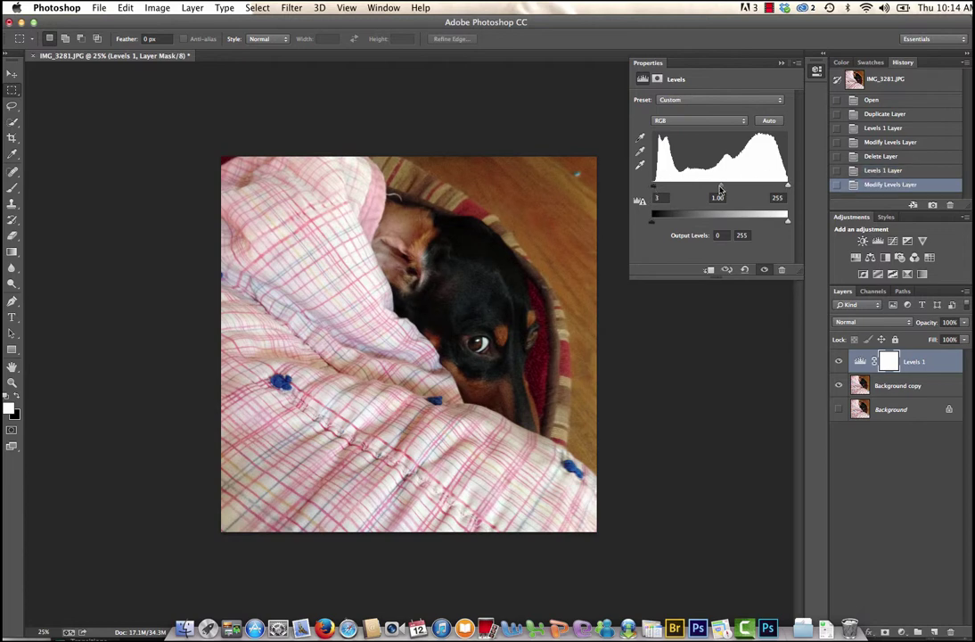
{"action": "mouse_move", "coordinate": [722, 188]}
{"action": "left_mouse_down"}
{"action": "mouse_move", "coordinate": [701, 192]}
{"action": "mouse_move", "coordinate": [738, 187]}
{"action": "mouse_move", "coordinate": [720, 191]}
{"action": "left_mouse_up"}
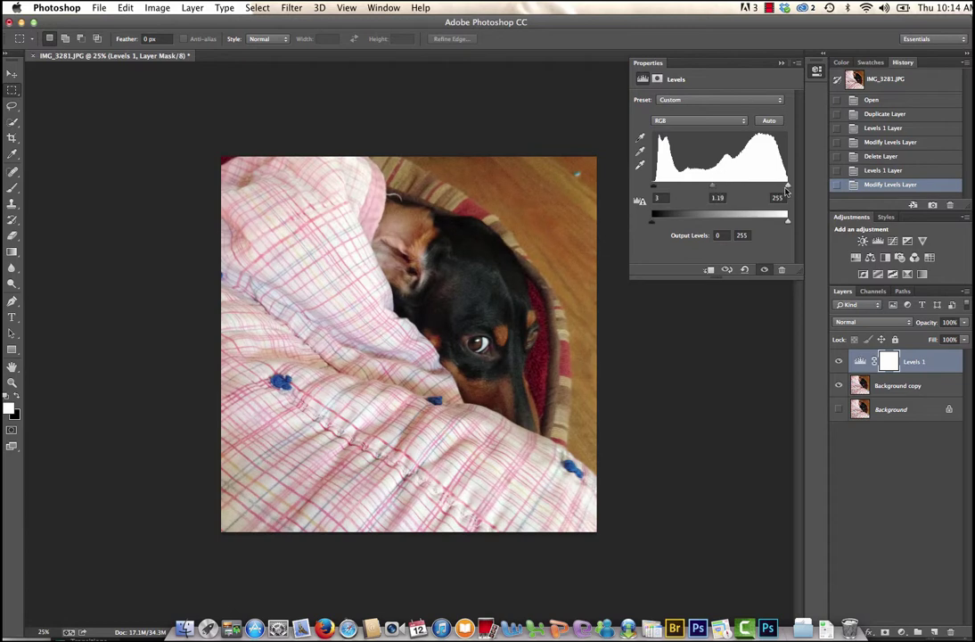
{"action": "left_click_drag", "start_coordinate": [787, 186], "coordinate": [747, 187]}
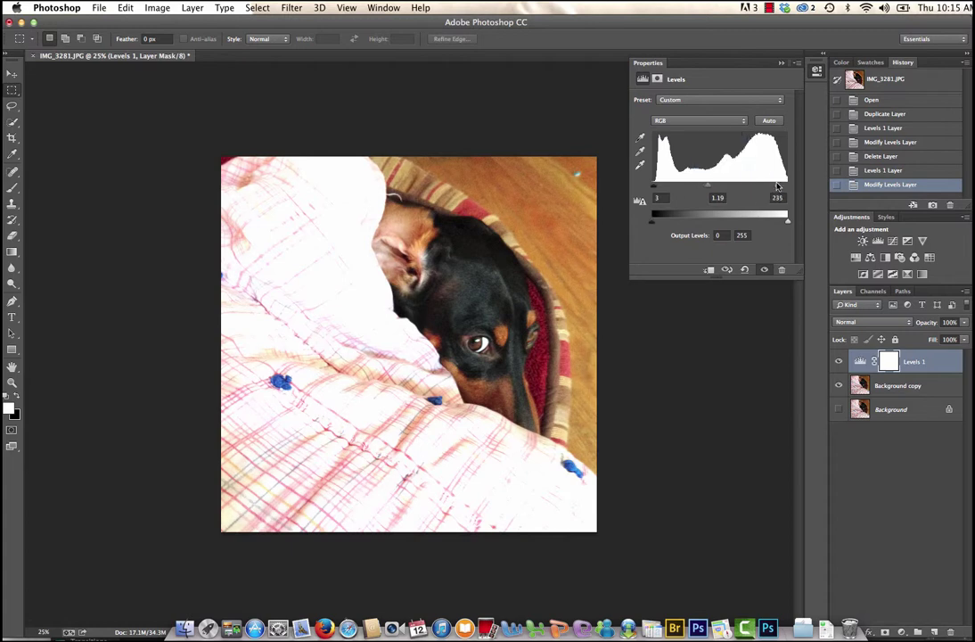
{"action": "left_click_drag", "start_coordinate": [747, 184], "coordinate": [788, 184]}
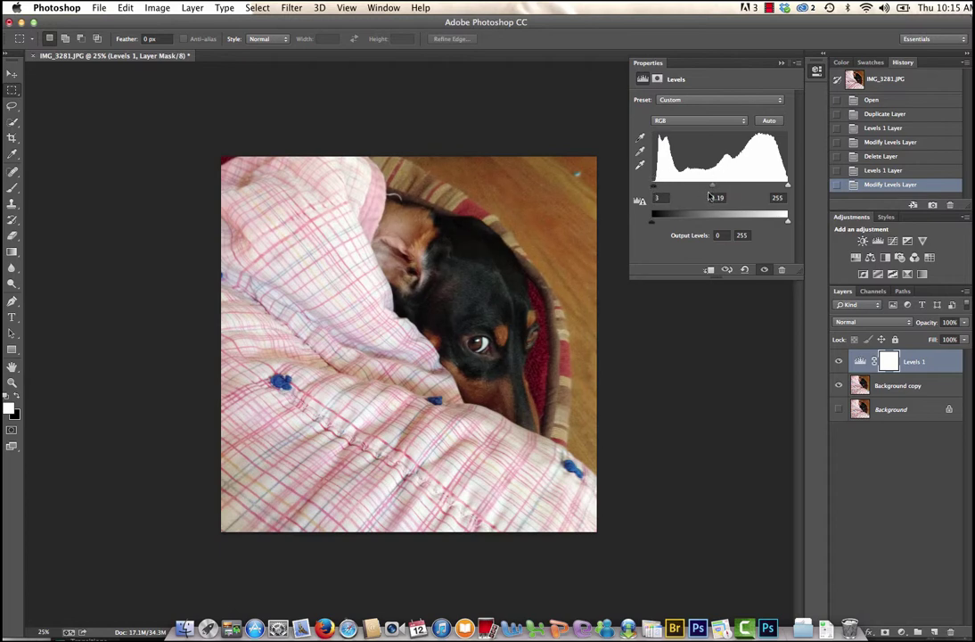
Compare the image with and without the Levels adjustment by toggling its visibility, and delete the adjustment layer.
{"action": "left_click", "coordinate": [839, 362]}
{"action": "left_click", "coordinate": [838, 363]}
{"action": "left_click", "coordinate": [838, 362]}
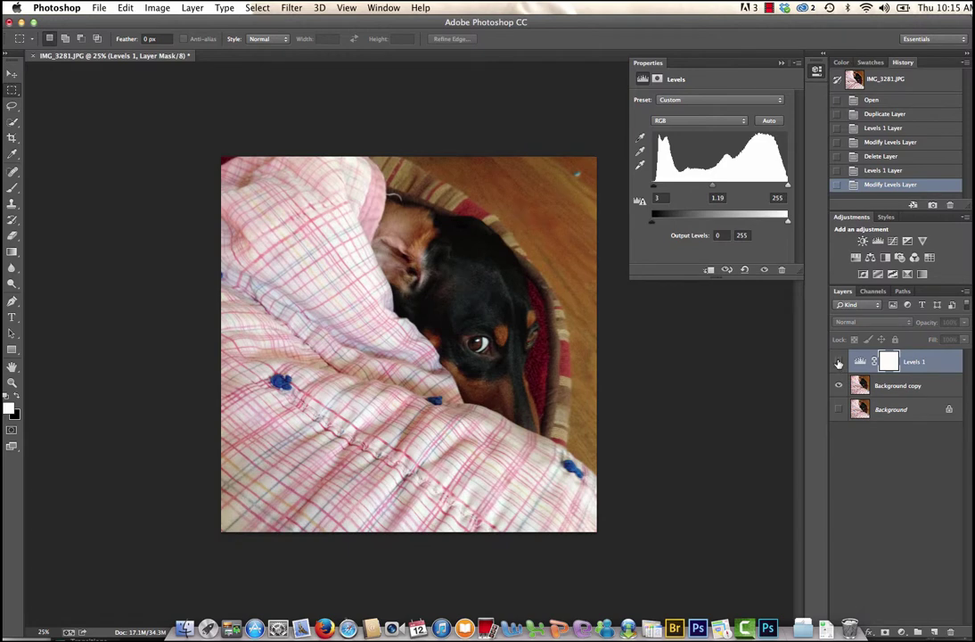
{"action": "left_click", "coordinate": [838, 362]}
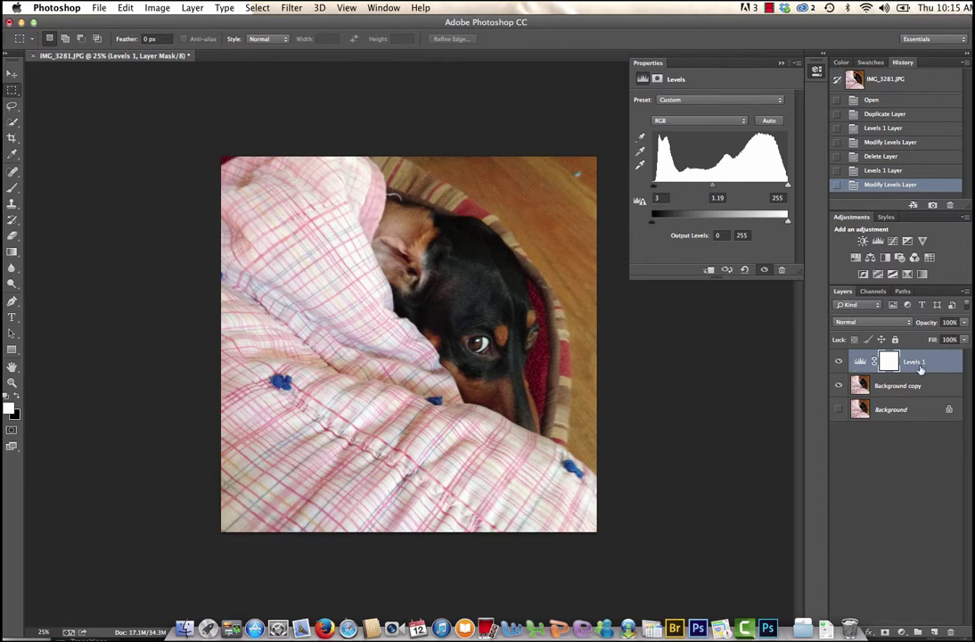
{"action": "left_click_drag", "start_coordinate": [920, 369], "coordinate": [952, 629]}
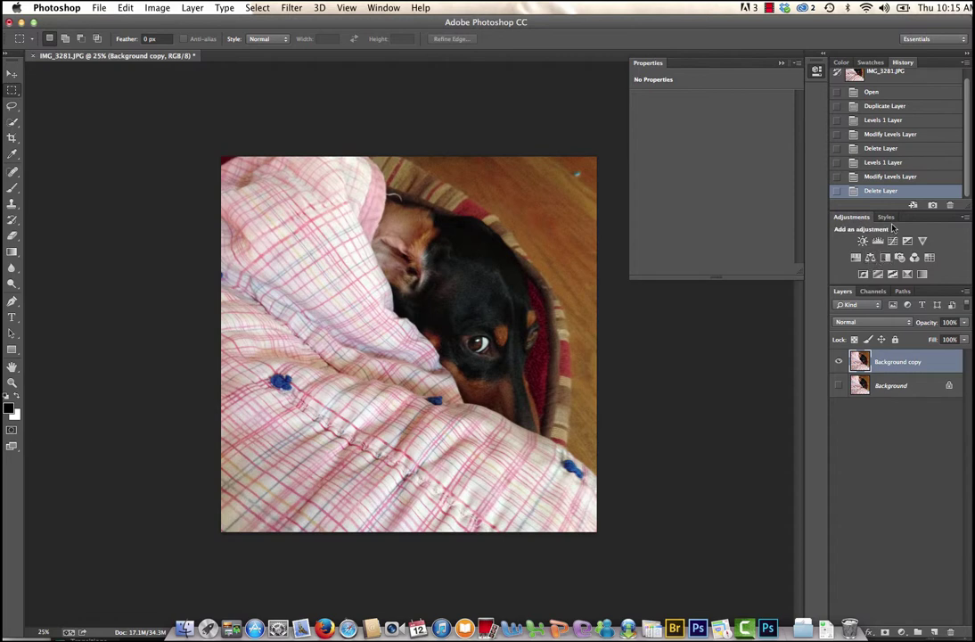
Add a Black & White adjustment layer above Background copy with Reds at 67 and Yellows at 163.
{"action": "left_click", "coordinate": [886, 257]}
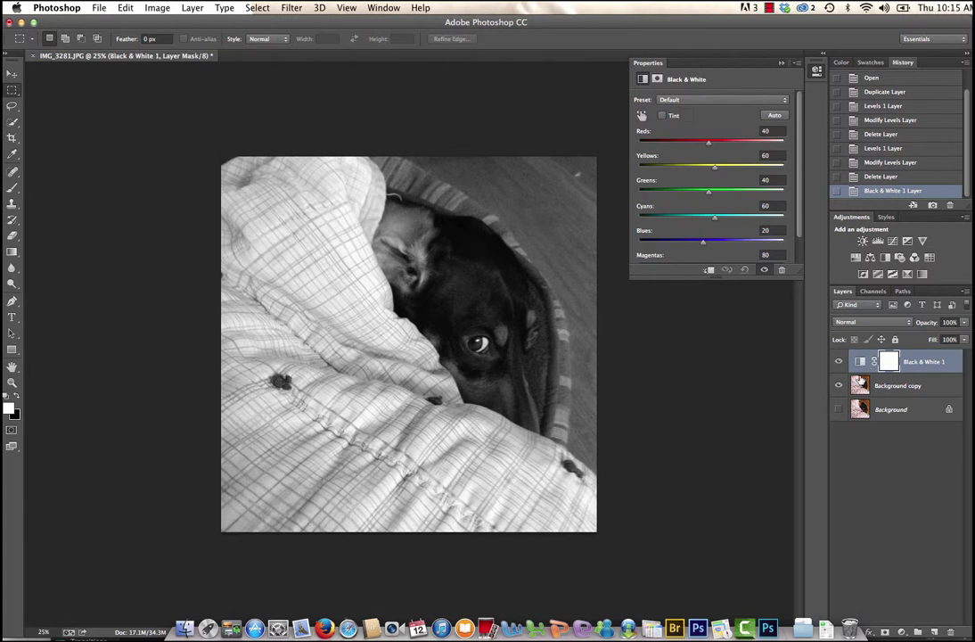
{"action": "left_click_drag", "start_coordinate": [710, 145], "coordinate": [746, 169]}
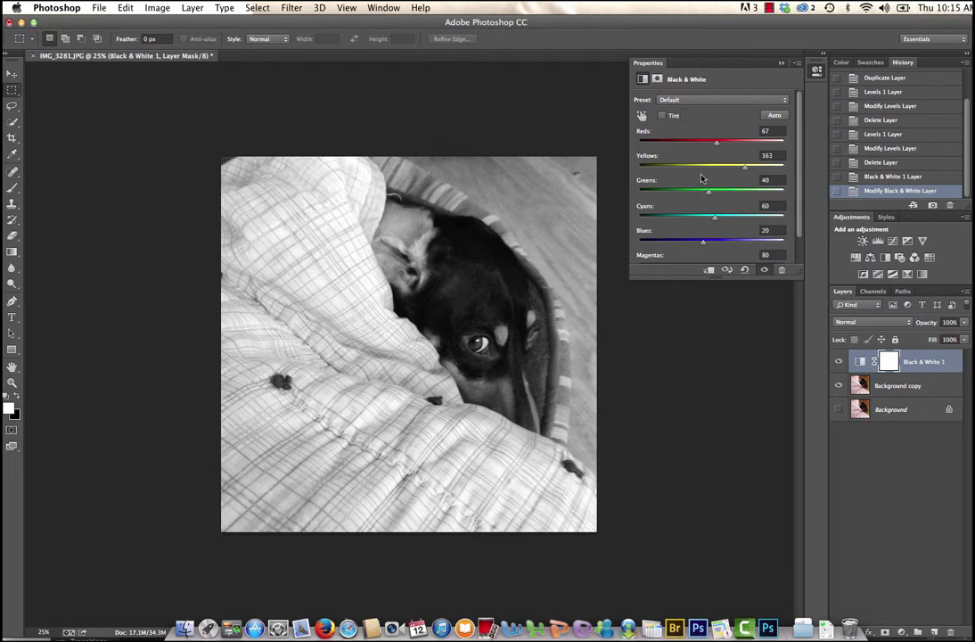
Compare the image with and without the Black & White adjustment, and lower that layer's opacity for partial color.
{"action": "left_click", "coordinate": [839, 361]}
{"action": "left_click", "coordinate": [838, 361]}
{"action": "left_click_drag", "start_coordinate": [931, 325], "coordinate": [898, 329]}
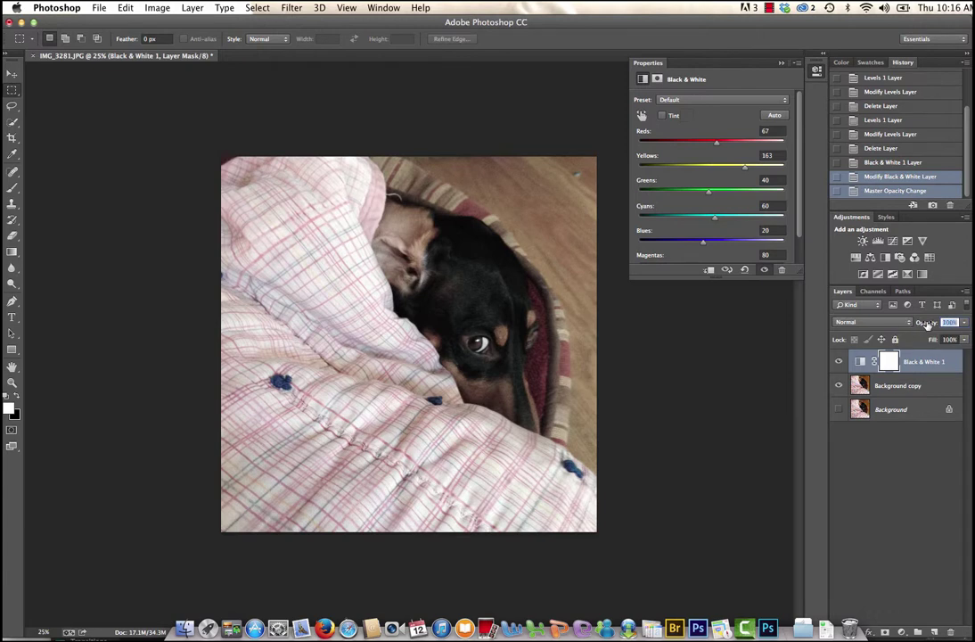
Restore the Black & White layer's opacity to 100% and ready the Brush tool with the toolbox in two columns.
{"action": "type", "text": "100"}
{"action": "key", "text": "Return"}
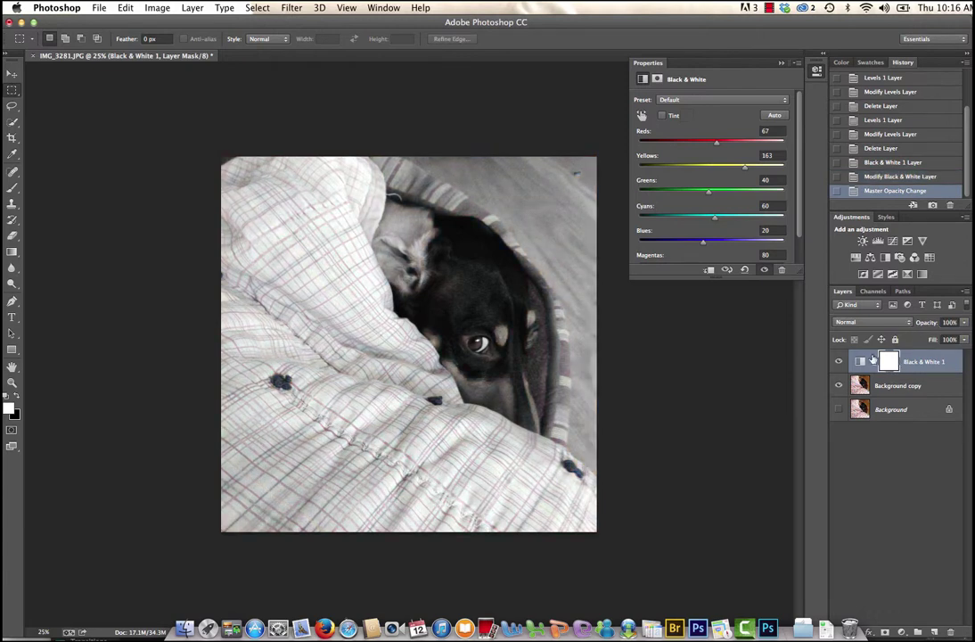
{"action": "key", "text": "b"}
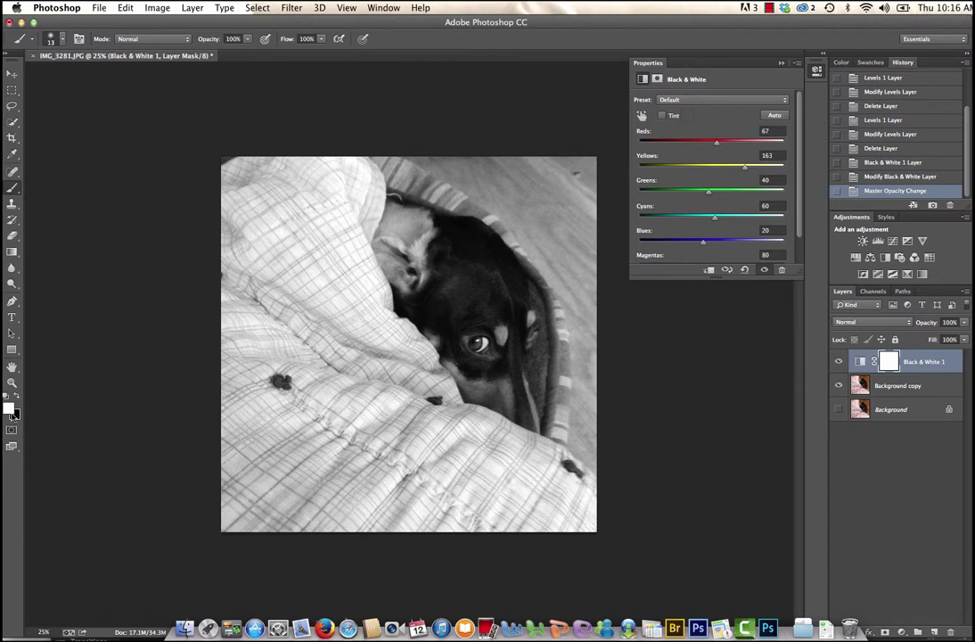
{"action": "left_click", "coordinate": [13, 56]}
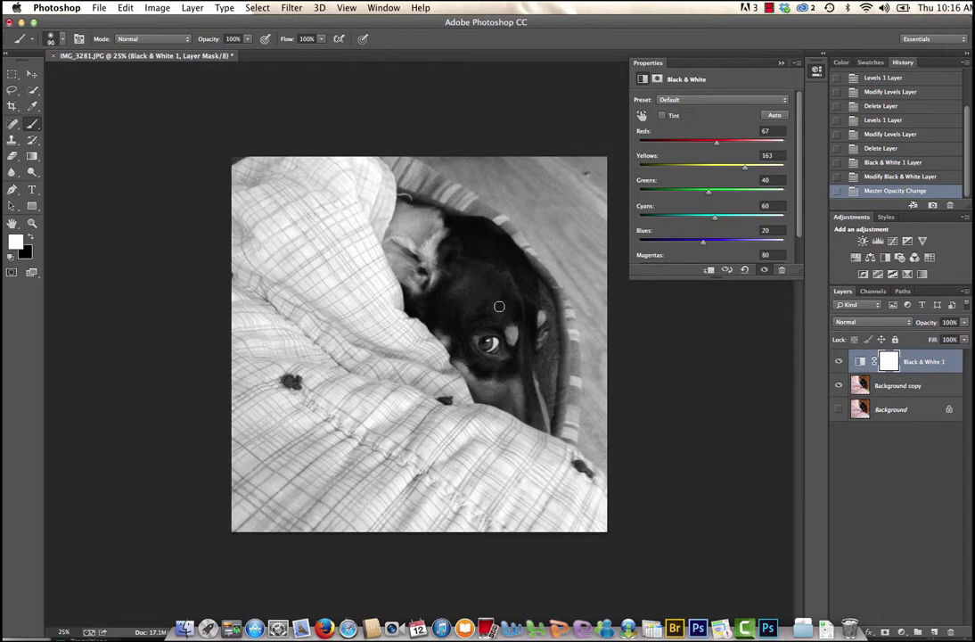
Paint black with a 400 px brush on the Black & White layer mask over the puppy's head and the adjoining bed edge.
{"action": "key", "text": "bracketright"}
{"action": "key", "text": "bracketright"}
{"action": "key", "text": "bracketright"}
{"action": "key", "text": "bracketright"}
{"action": "key", "text": "bracketright"}
{"action": "key", "text": "bracketright"}
{"action": "key", "text": "bracketright"}
{"action": "key", "text": "bracketright"}
{"action": "mouse_move", "coordinate": [453, 289]}
{"action": "left_mouse_down"}
{"action": "mouse_move", "coordinate": [450, 299]}
{"action": "mouse_move", "coordinate": [444, 292]}
{"action": "mouse_move", "coordinate": [445, 311]}
{"action": "mouse_move", "coordinate": [475, 321]}
{"action": "mouse_move", "coordinate": [509, 373]}
{"action": "mouse_move", "coordinate": [523, 377]}
{"action": "mouse_move", "coordinate": [521, 326]}
{"action": "mouse_move", "coordinate": [528, 336]}
{"action": "mouse_move", "coordinate": [517, 282]}
{"action": "mouse_move", "coordinate": [474, 235]}
{"action": "mouse_move", "coordinate": [409, 215]}
{"action": "mouse_move", "coordinate": [410, 258]}
{"action": "mouse_move", "coordinate": [466, 319]}
{"action": "left_mouse_up"}
{"action": "key", "text": "x"}
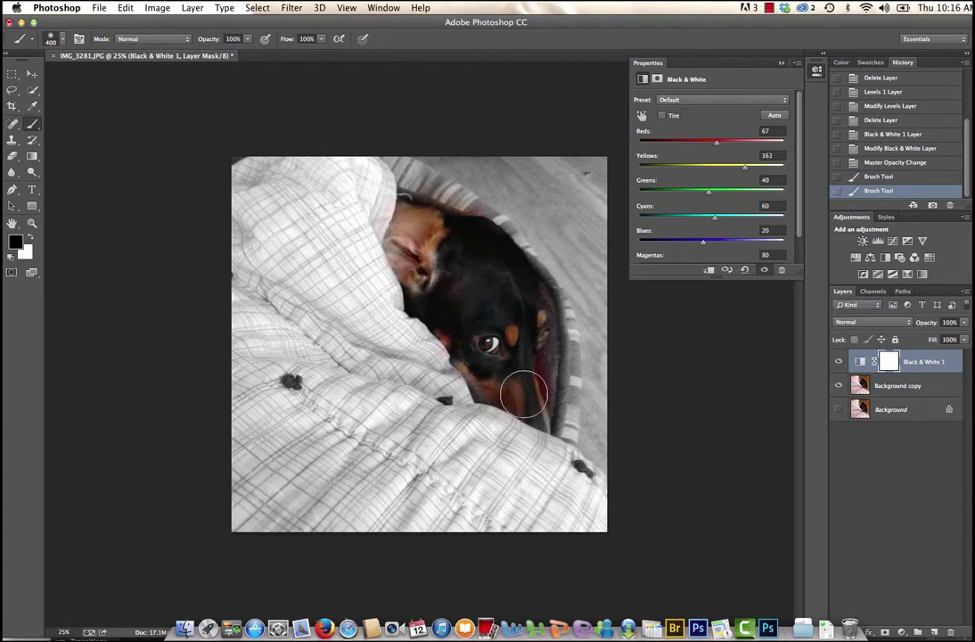
{"action": "mouse_move", "coordinate": [524, 394]}
{"action": "left_mouse_down"}
{"action": "mouse_move", "coordinate": [468, 367]}
{"action": "mouse_move", "coordinate": [513, 398]}
{"action": "mouse_move", "coordinate": [528, 381]}
{"action": "mouse_move", "coordinate": [532, 323]}
{"action": "mouse_move", "coordinate": [416, 180]}
{"action": "mouse_move", "coordinate": [506, 263]}
{"action": "mouse_move", "coordinate": [539, 333]}
{"action": "mouse_move", "coordinate": [557, 415]}
{"action": "mouse_move", "coordinate": [538, 311]}
{"action": "mouse_move", "coordinate": [494, 238]}
{"action": "mouse_move", "coordinate": [540, 285]}
{"action": "mouse_move", "coordinate": [558, 348]}
{"action": "mouse_move", "coordinate": [558, 416]}
{"action": "mouse_move", "coordinate": [571, 392]}
{"action": "left_mouse_up"}
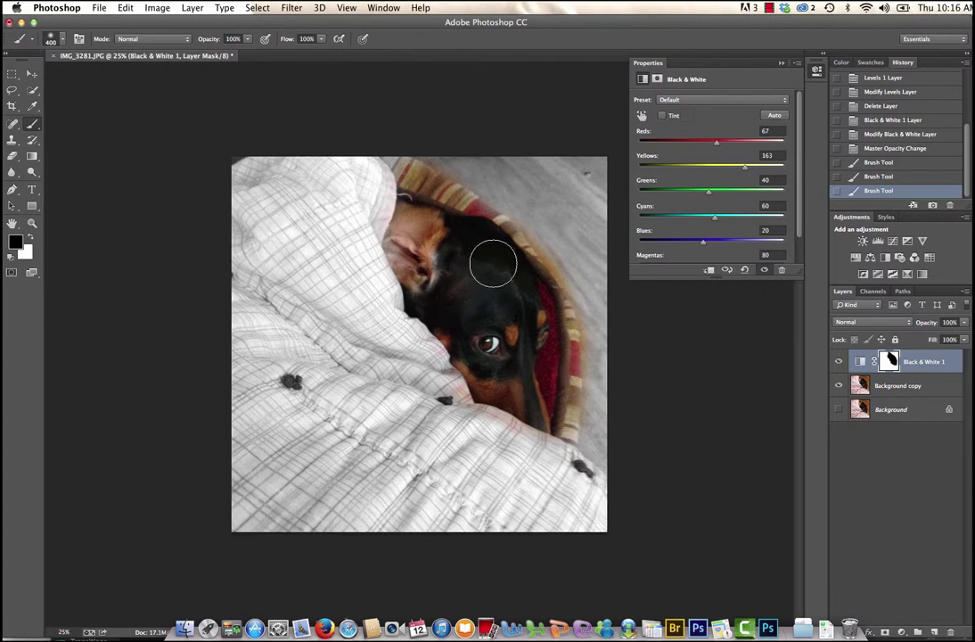
Paint white on the layer mask along the striped bed edge around the puppy to bring back the black-and-white effect there.
{"action": "left_click", "coordinate": [30, 236]}
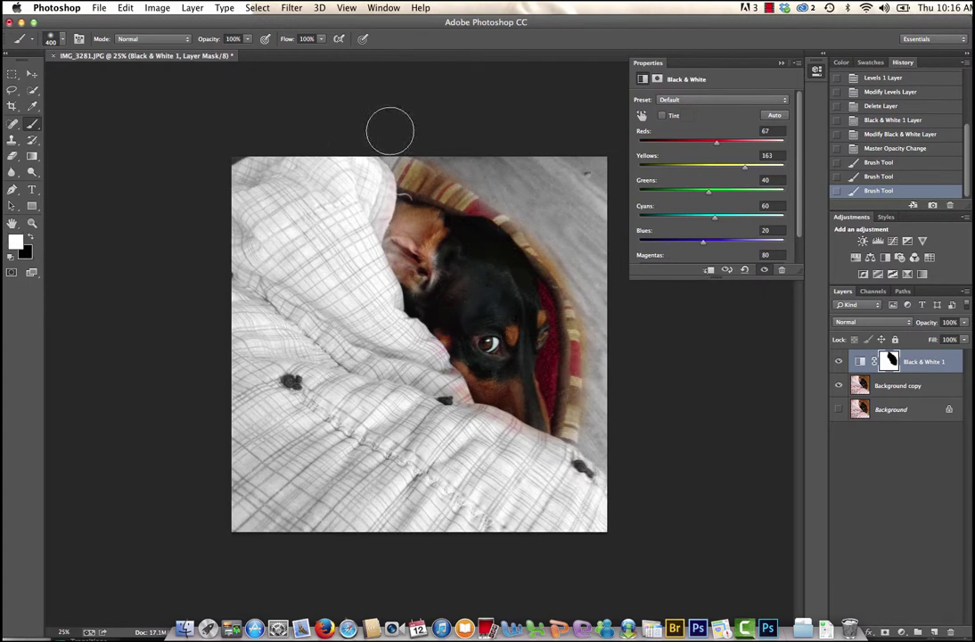
{"action": "mouse_move", "coordinate": [446, 164]}
{"action": "left_mouse_down"}
{"action": "mouse_move", "coordinate": [403, 168]}
{"action": "mouse_move", "coordinate": [527, 212]}
{"action": "mouse_move", "coordinate": [575, 258]}
{"action": "mouse_move", "coordinate": [580, 277]}
{"action": "mouse_move", "coordinate": [555, 252]}
{"action": "mouse_move", "coordinate": [586, 323]}
{"action": "mouse_move", "coordinate": [586, 445]}
{"action": "mouse_move", "coordinate": [581, 327]}
{"action": "mouse_move", "coordinate": [559, 288]}
{"action": "mouse_move", "coordinate": [571, 325]}
{"action": "mouse_move", "coordinate": [559, 361]}
{"action": "mouse_move", "coordinate": [584, 437]}
{"action": "left_mouse_up"}
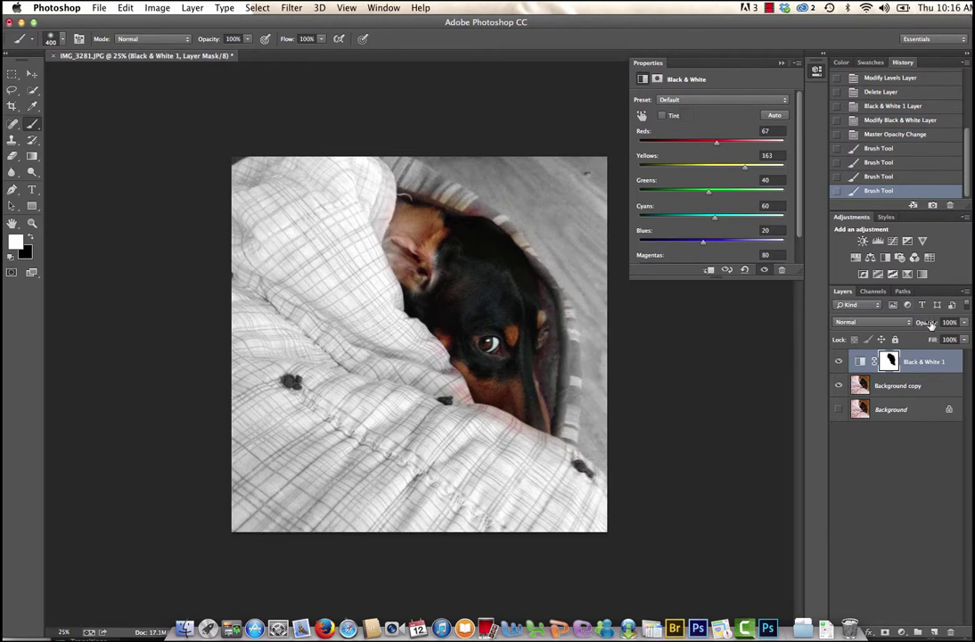
Lower the Black & White layer's opacity to 64% and compare the image with and without the masked adjustment.
{"action": "left_click_drag", "start_coordinate": [924, 322], "coordinate": [914, 328]}
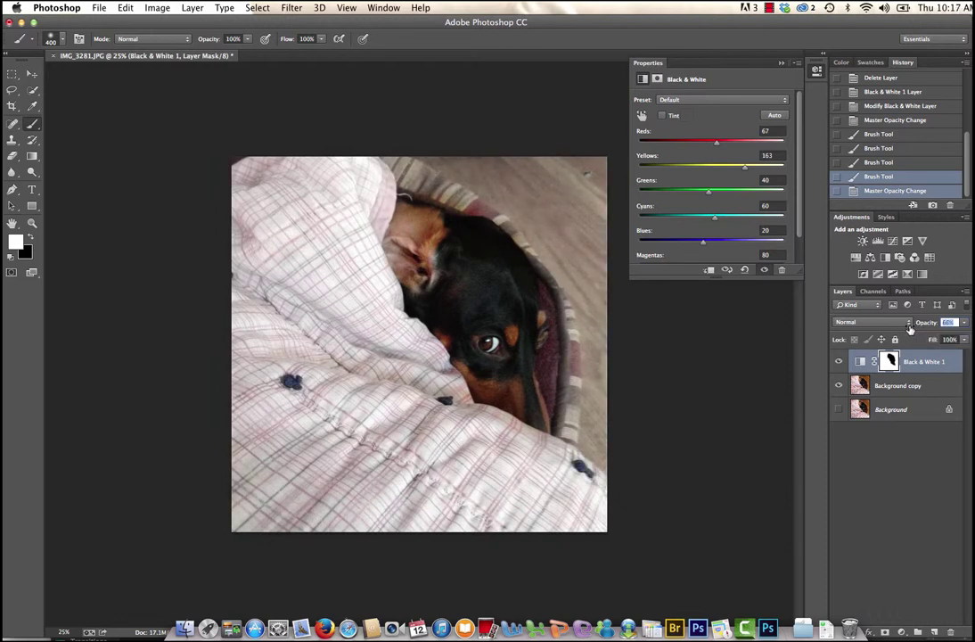
{"action": "left_click", "coordinate": [837, 361]}
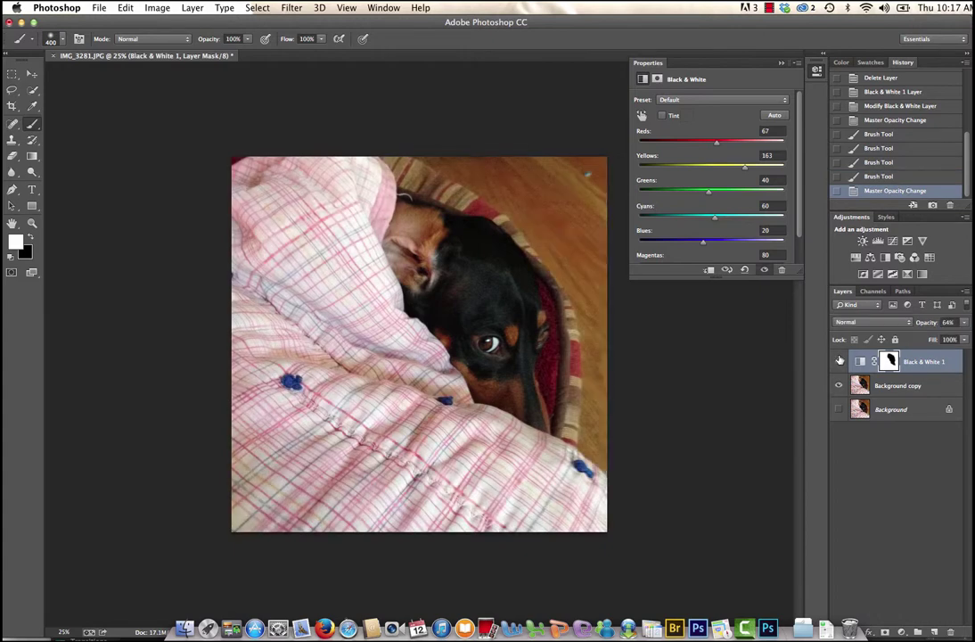
{"action": "left_click", "coordinate": [838, 361]}
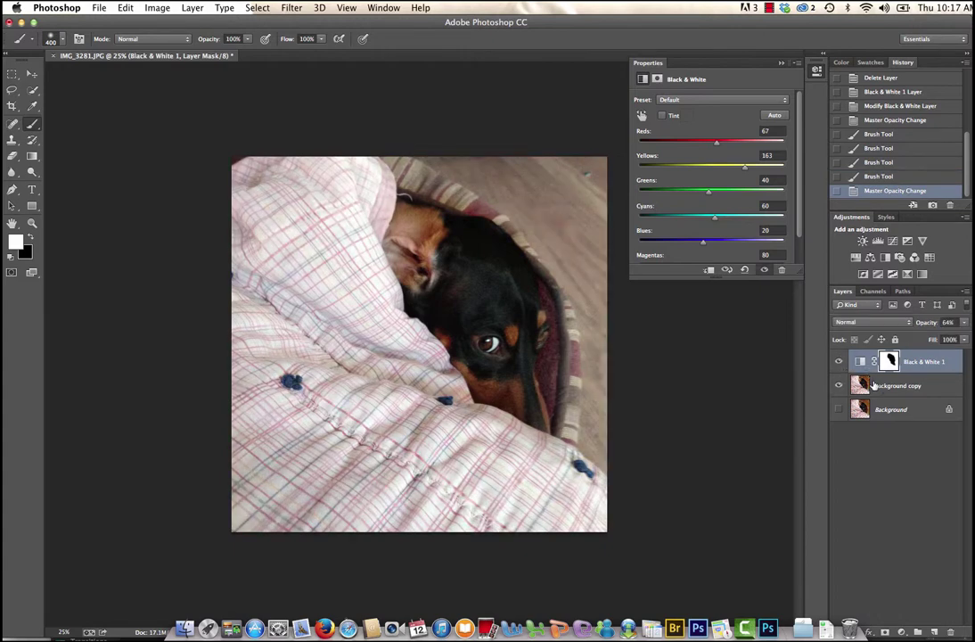